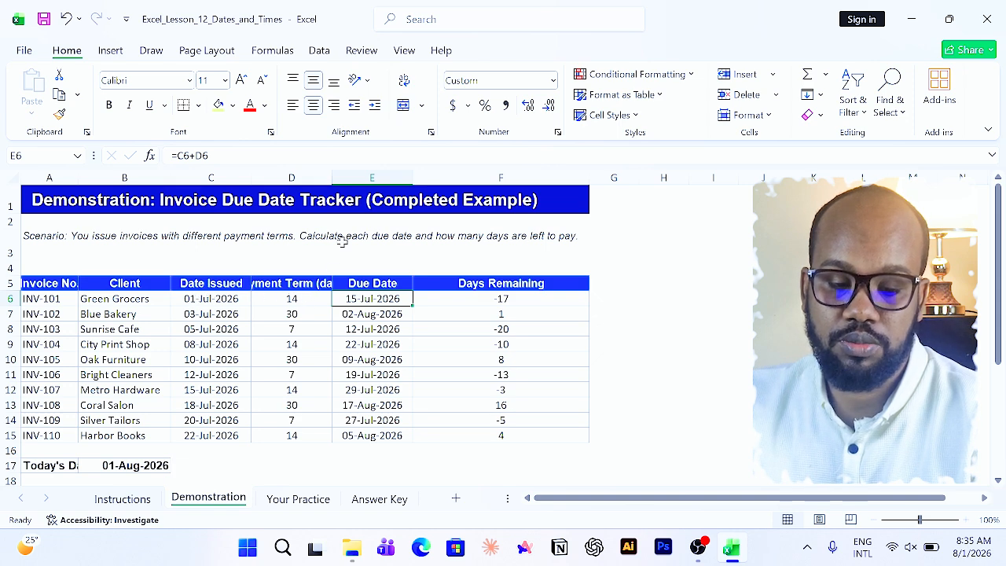
- Autofit the Payment Term (days) column on the Demonstration sheet and inspect the formulas in F6 and B17
double_click(331, 178)
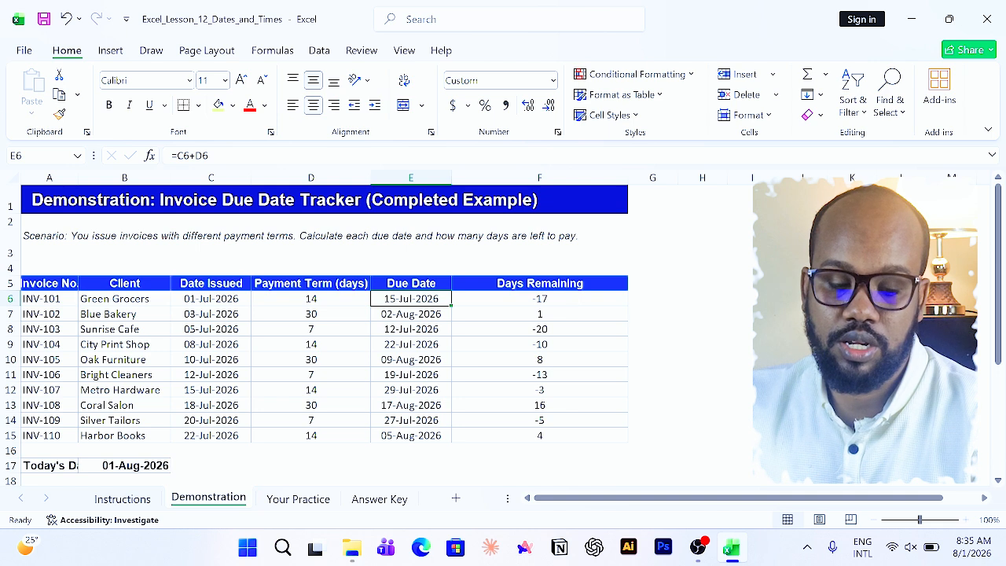
click(572, 299)
click(142, 464)
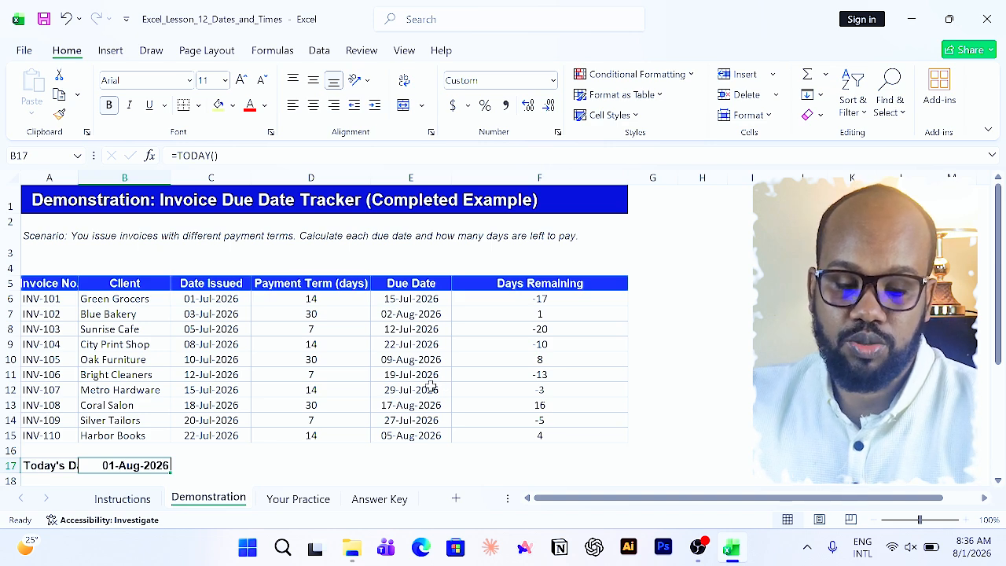
- On the Your Practice sheet, calculate the Due Date in E6 with =C6+D6 and copy the formula down to E15
click(308, 506)
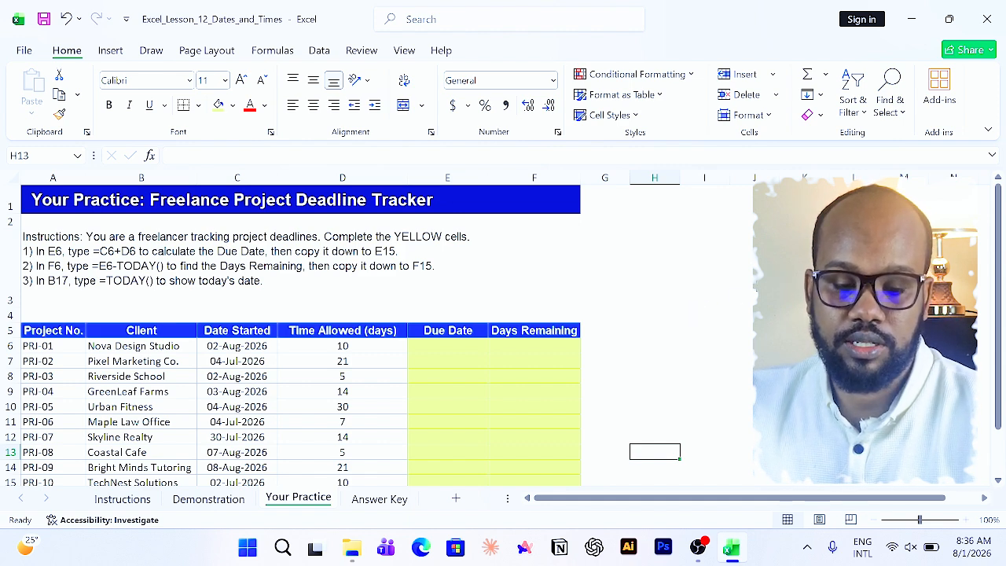
scroll(298, 330, down, 1)
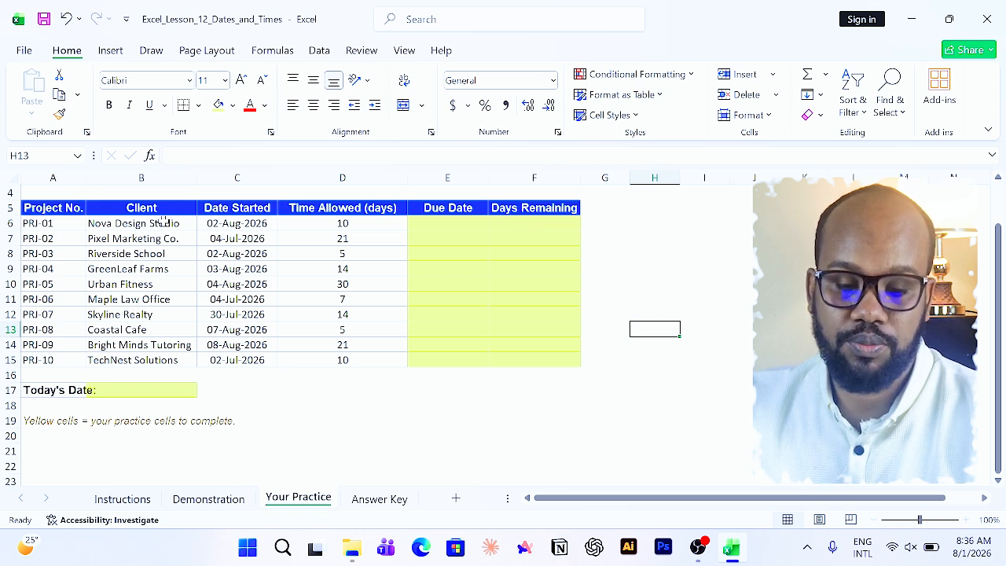
click(454, 222)
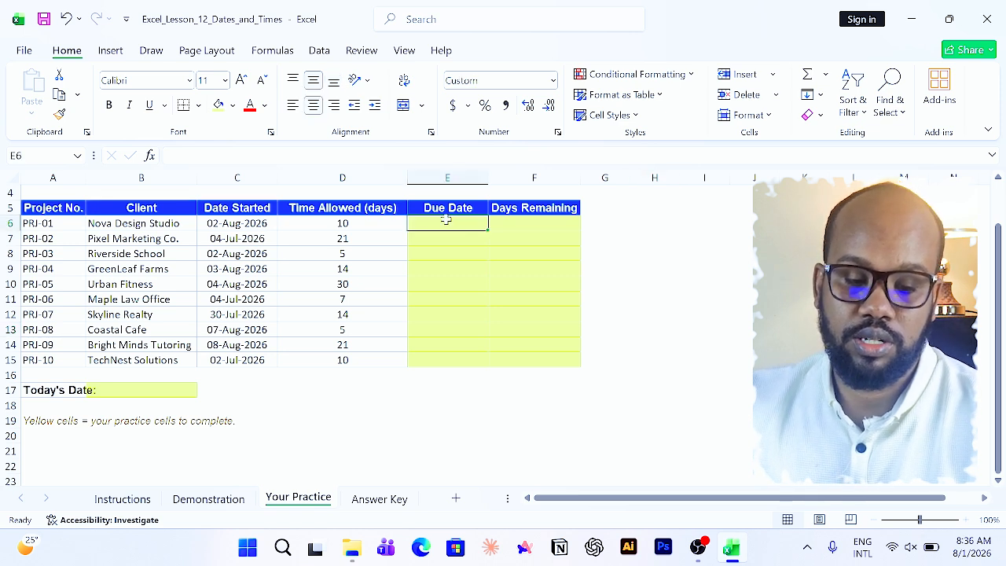
text(=)
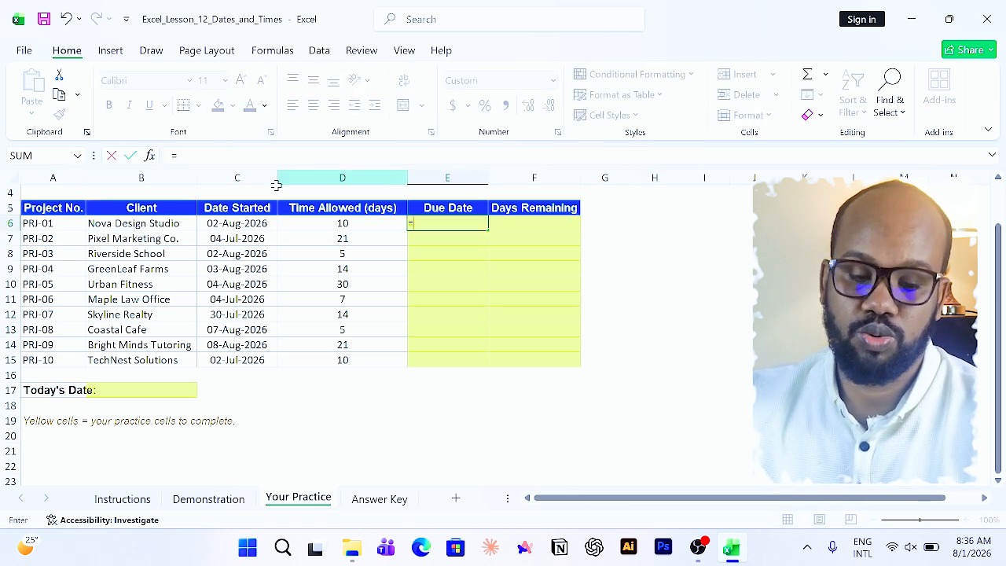
click(248, 223)
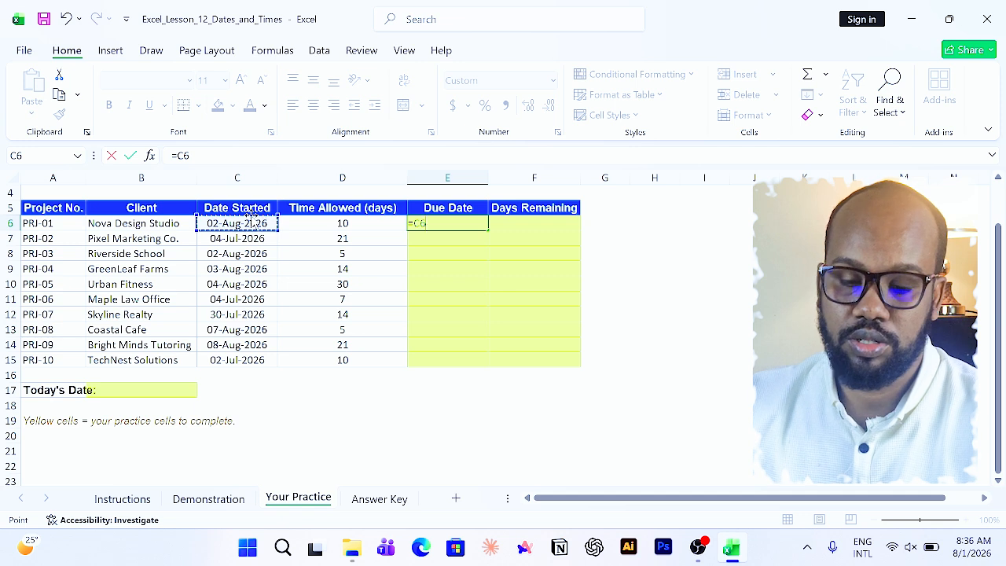
text(+)
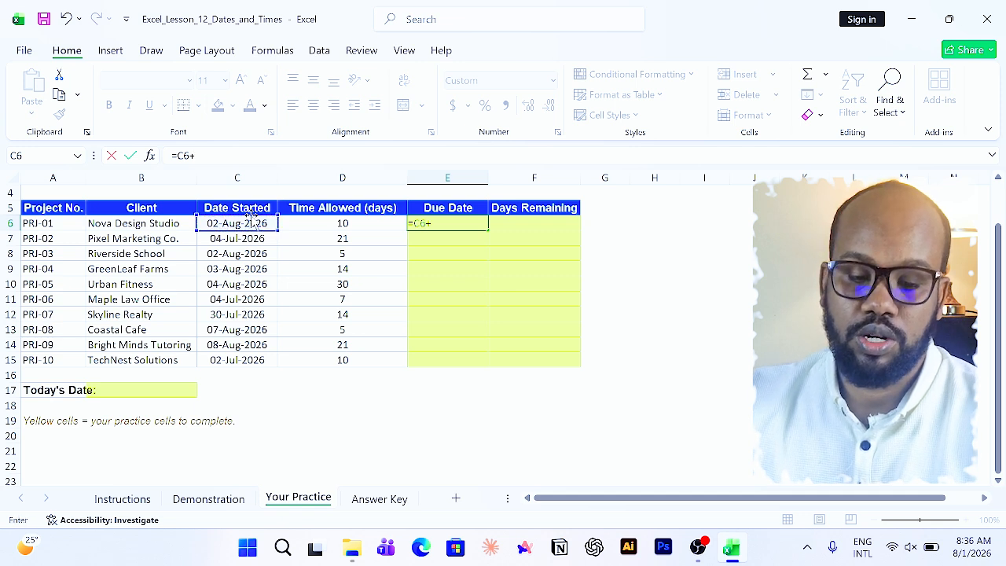
click(311, 225)
key(Return)
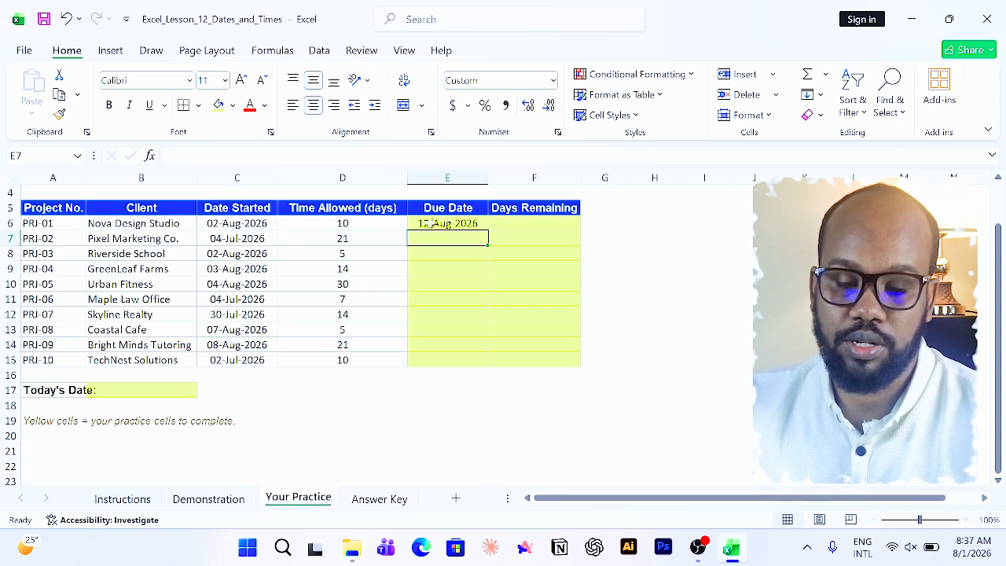
click(461, 223)
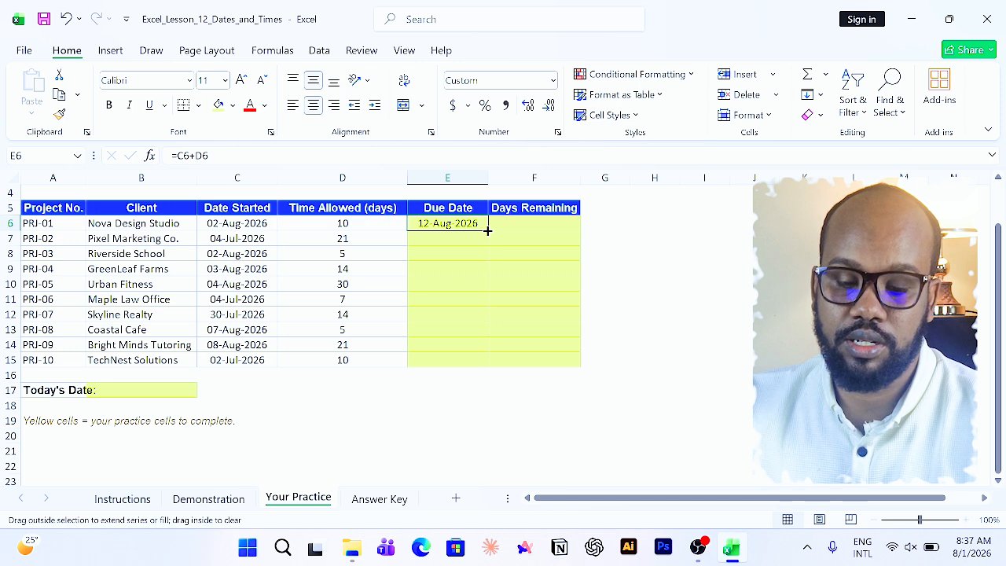
double_click(488, 229)
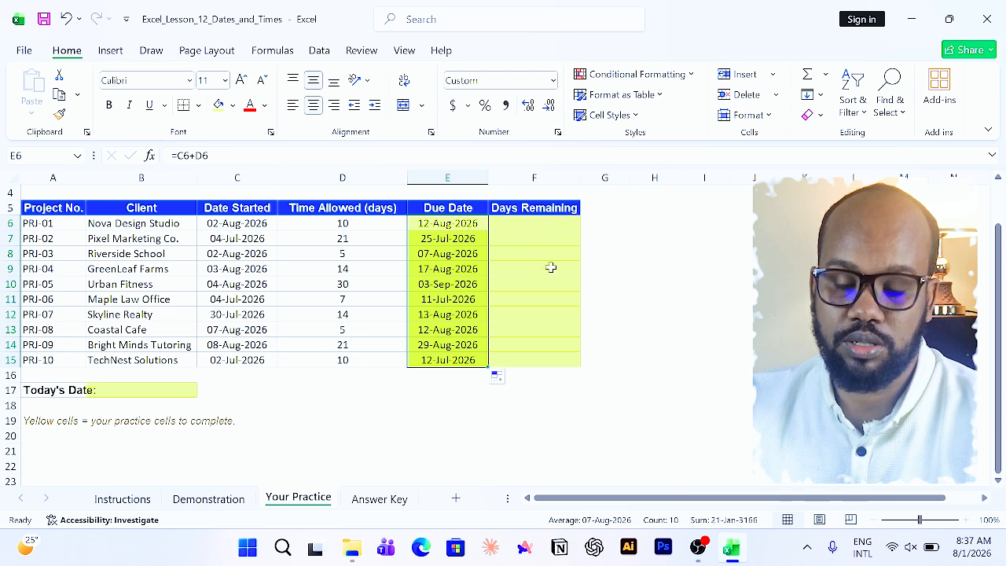
- Calculate the first project's Days Remaining in F6 with the formula =E6-TODAY()
click(528, 224)
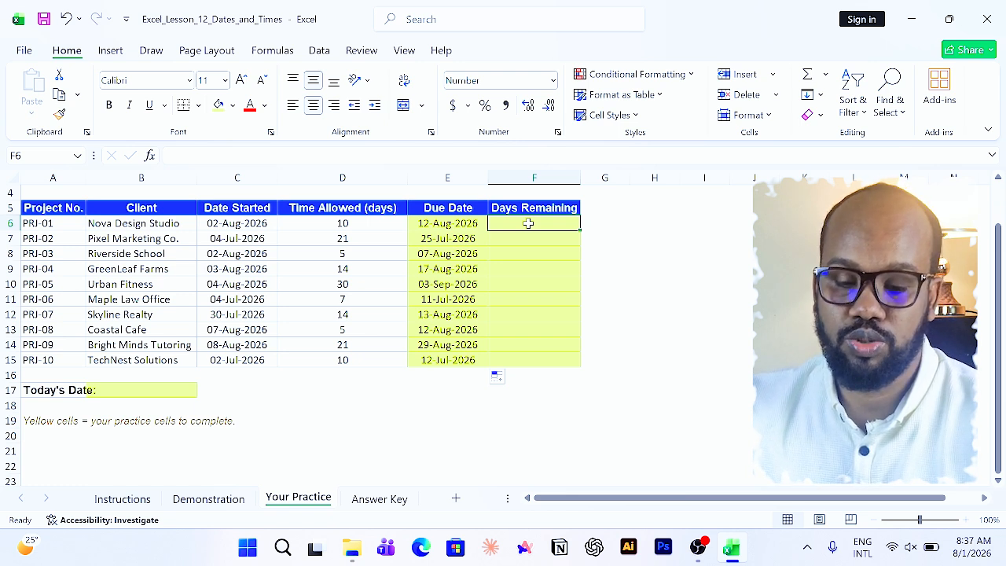
text(=)
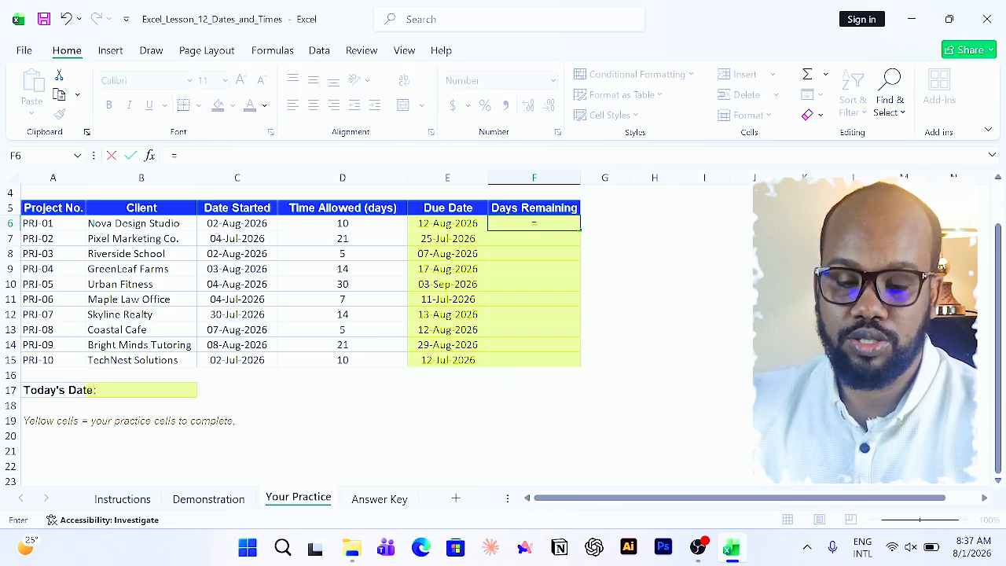
click(452, 224)
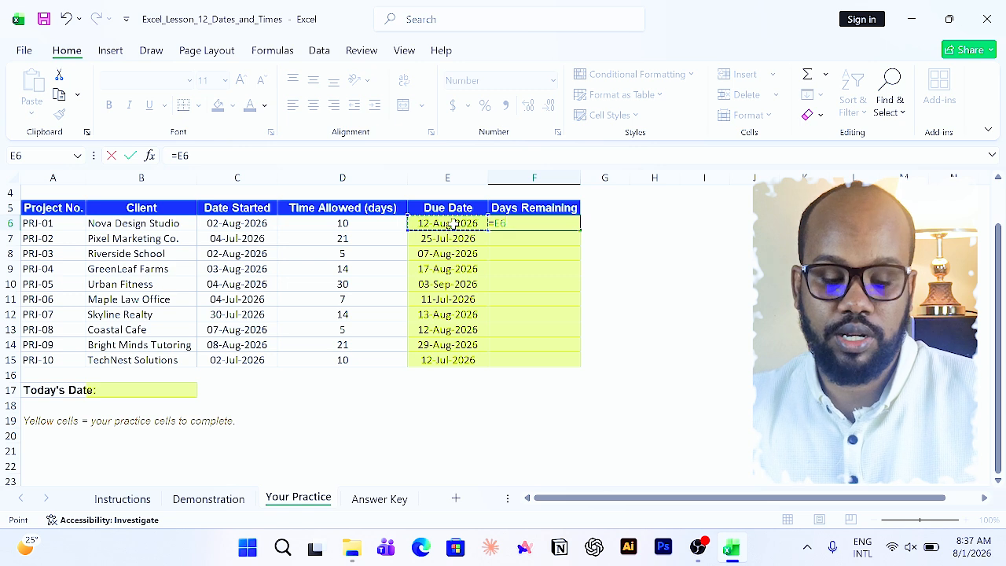
text(-)
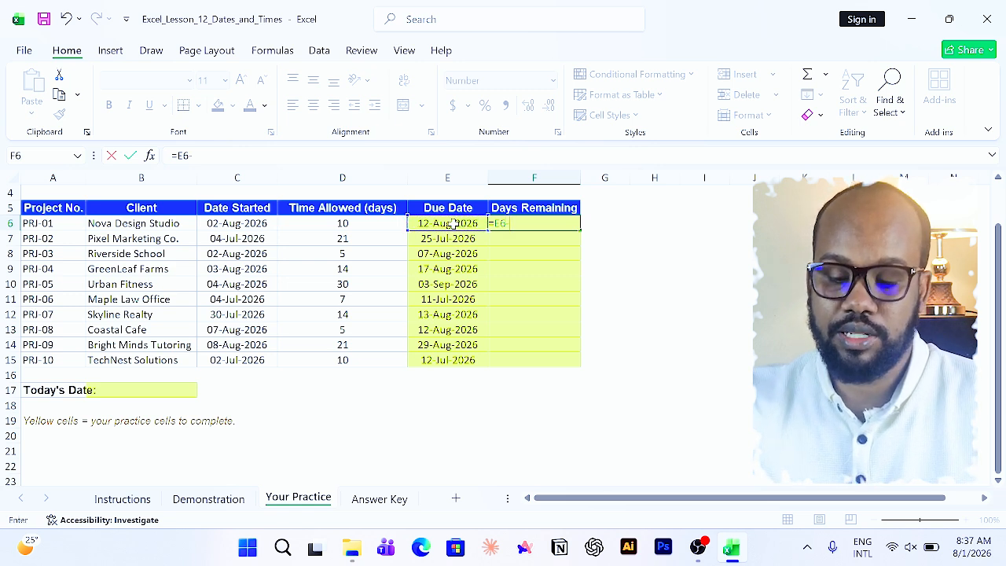
text(to)
key(Tab)
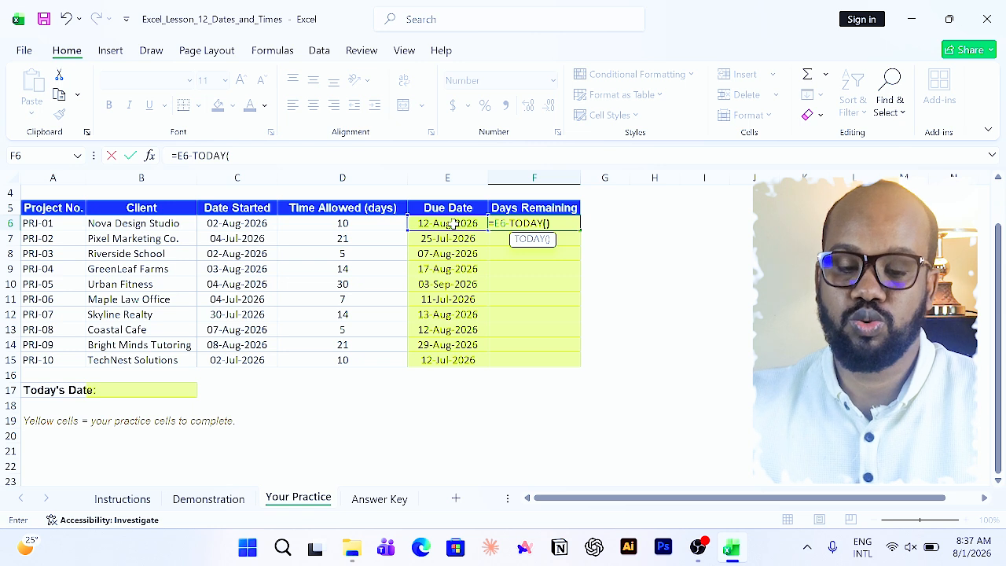
text())
key(Return)
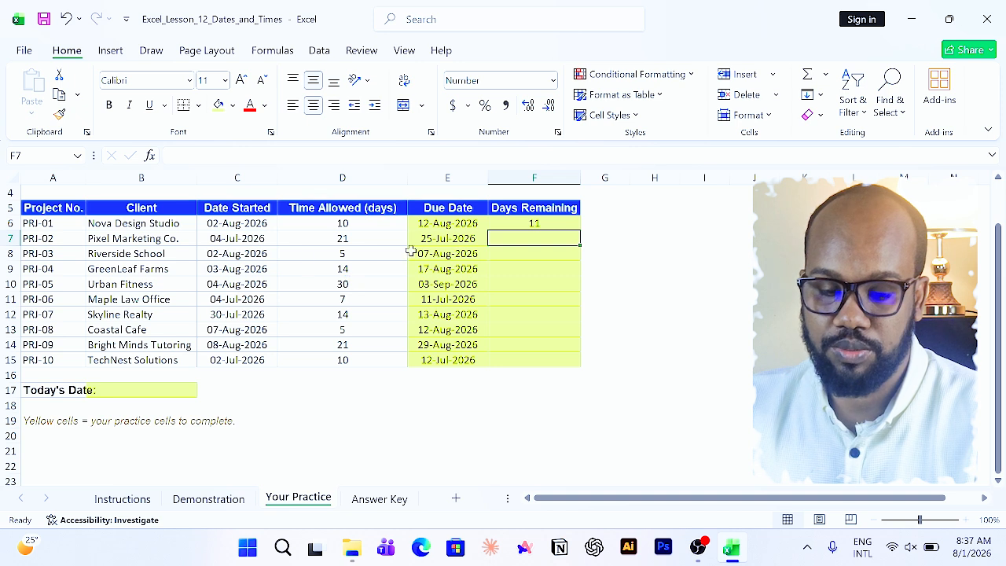
- Copy the Days Remaining formula from F6 down to F15 and check the entries in E7 and F11
click(563, 223)
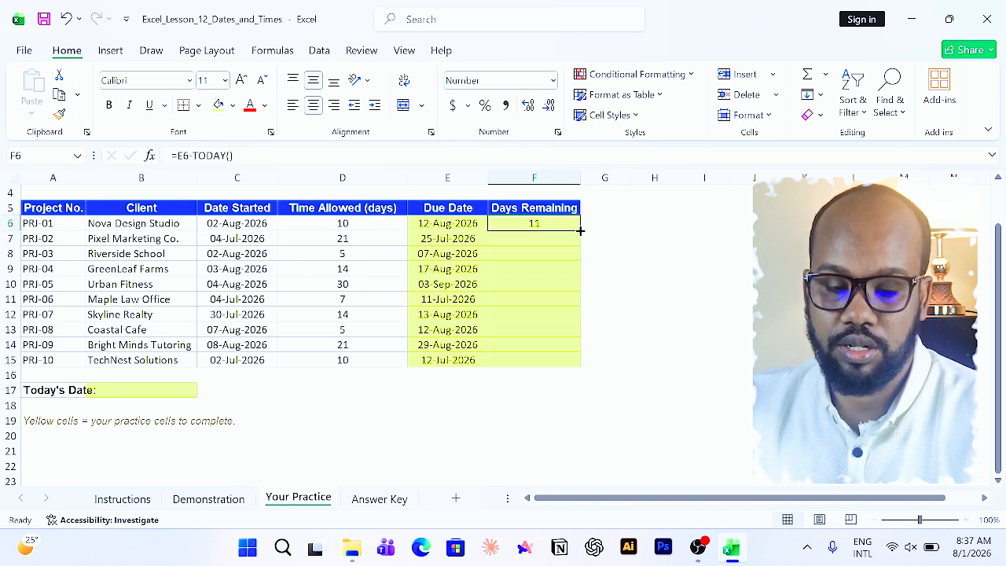
double_click(580, 229)
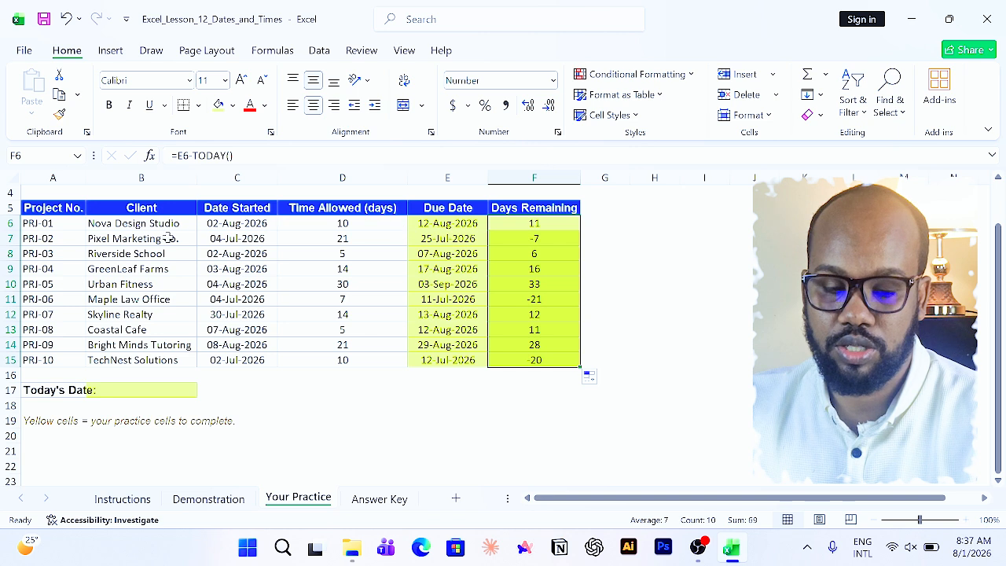
click(453, 240)
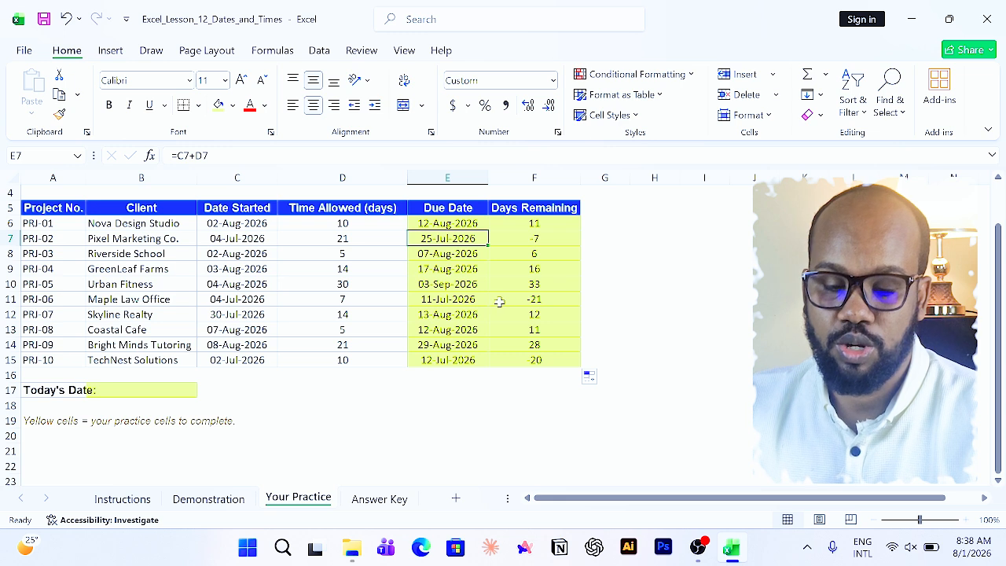
click(534, 300)
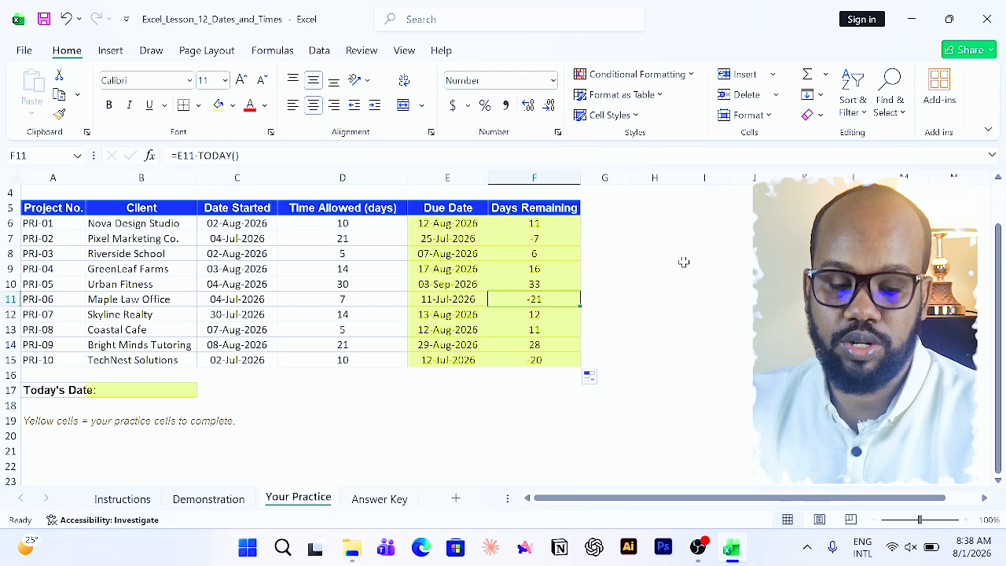
- Enter =TODAY() in B17 to fill in today's date
click(163, 389)
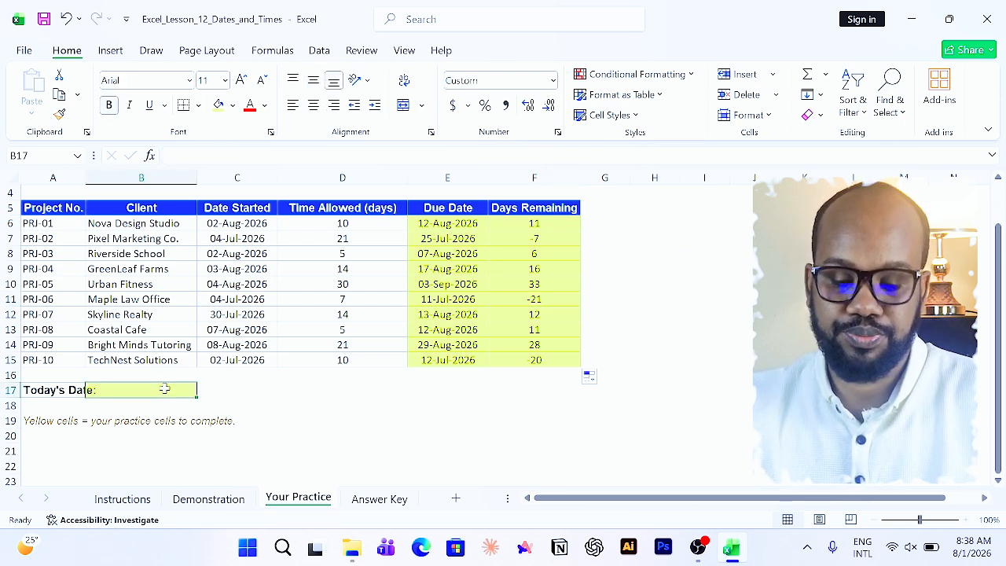
text(=ta)
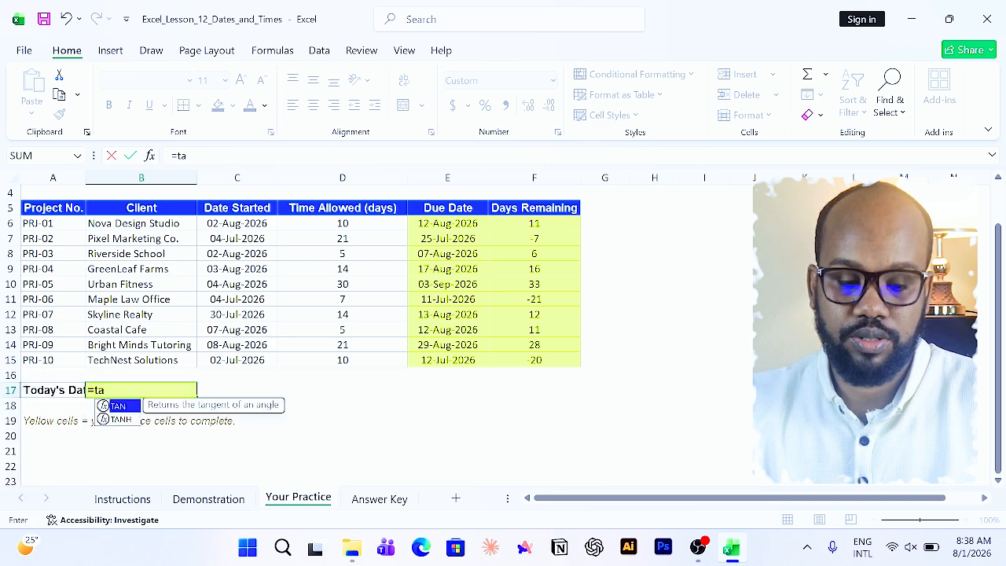
text(d)
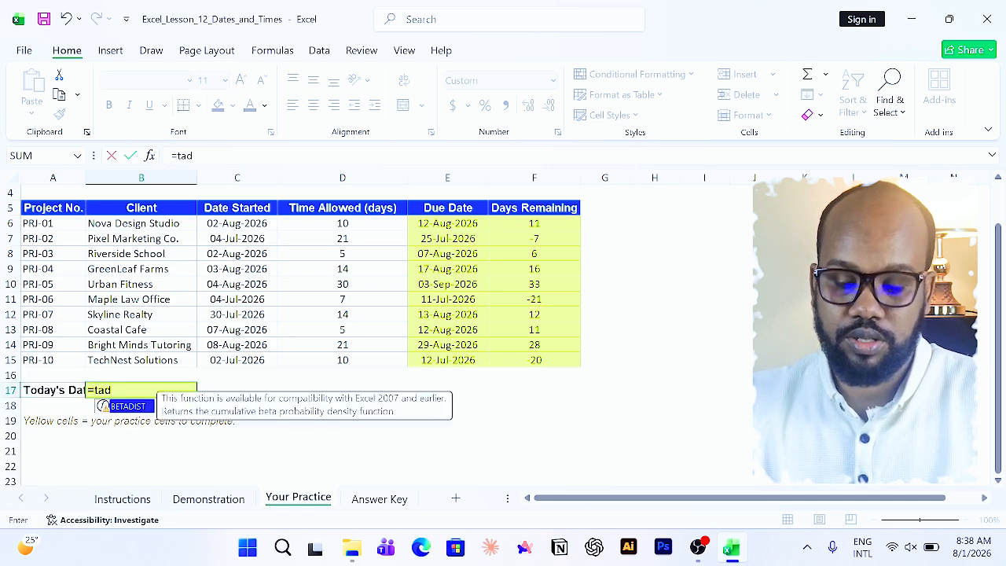
key(BackSpace)
key(BackSpace)
text(o)
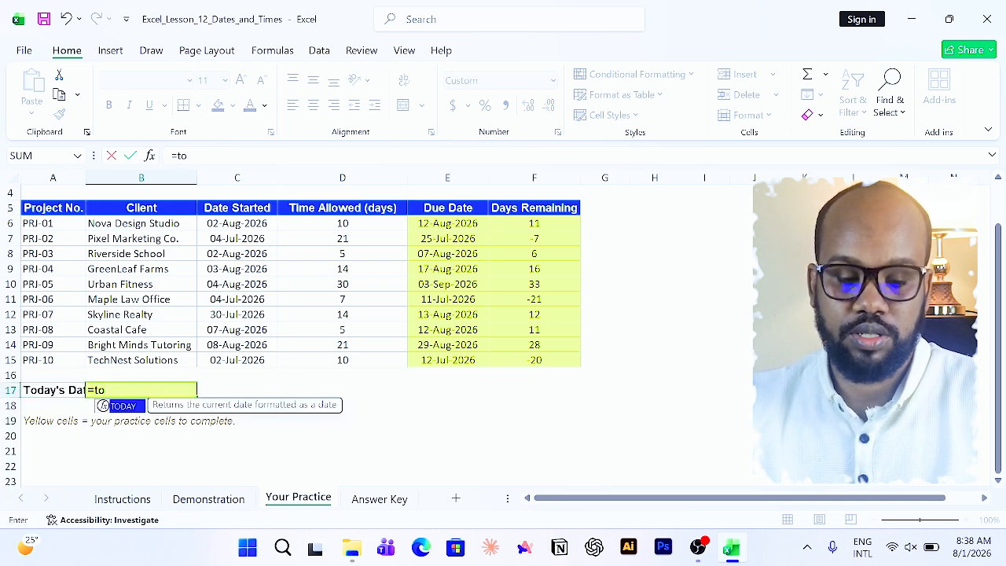
key(Tab)
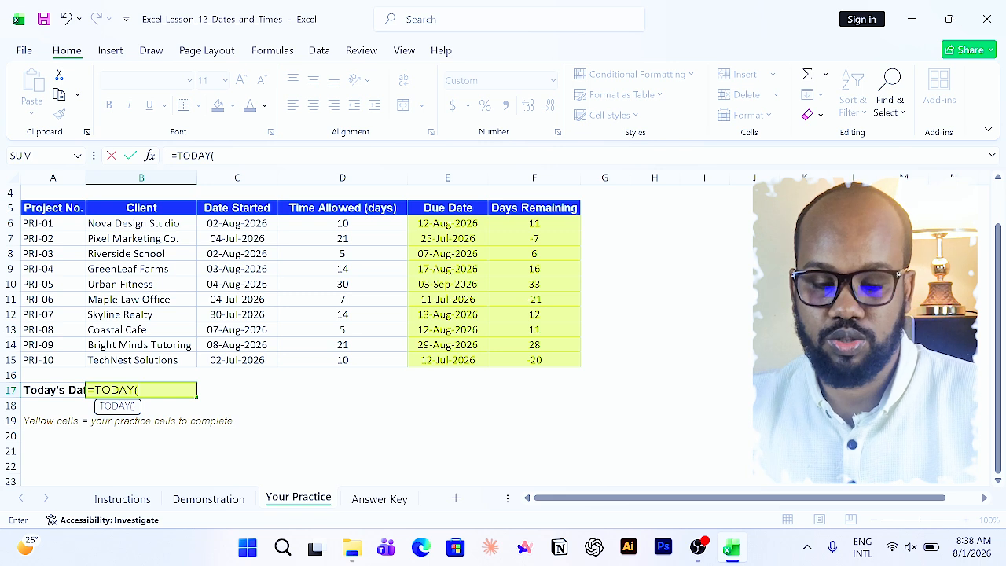
text())
key(Return)
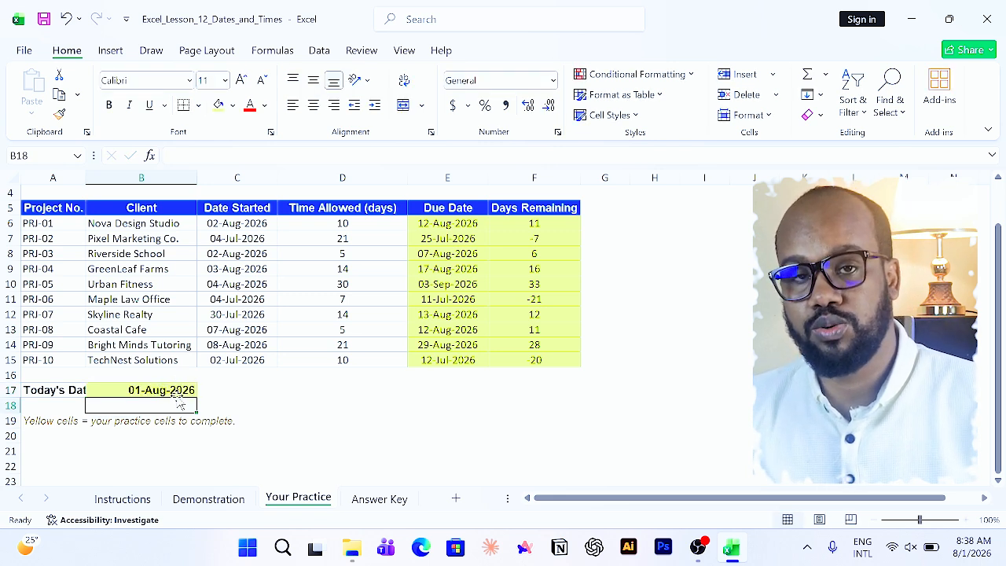